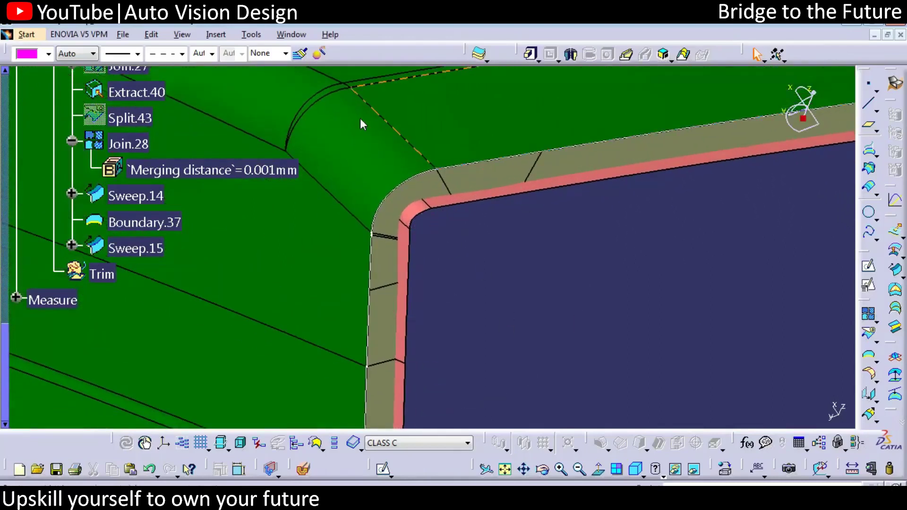
mouse_move(443, 168)
mouse_down()
mouse_move(486, 199)
mouse_move(857, 139)
mouse_up()
drag(442, 167, 777, 121)
mouse_move(699, 157)
mouse_down()
mouse_move(730, 219)
mouse_move(755, 239)
mouse_move(784, 222)
mouse_move(776, 246)
mouse_up()
drag(806, 197, 799, 210)
drag(385, 380, 452, 413)
drag(399, 381, 388, 395)
mouse_move(492, 383)
mouse_down()
mouse_move(481, 407)
mouse_move(523, 361)
mouse_up()
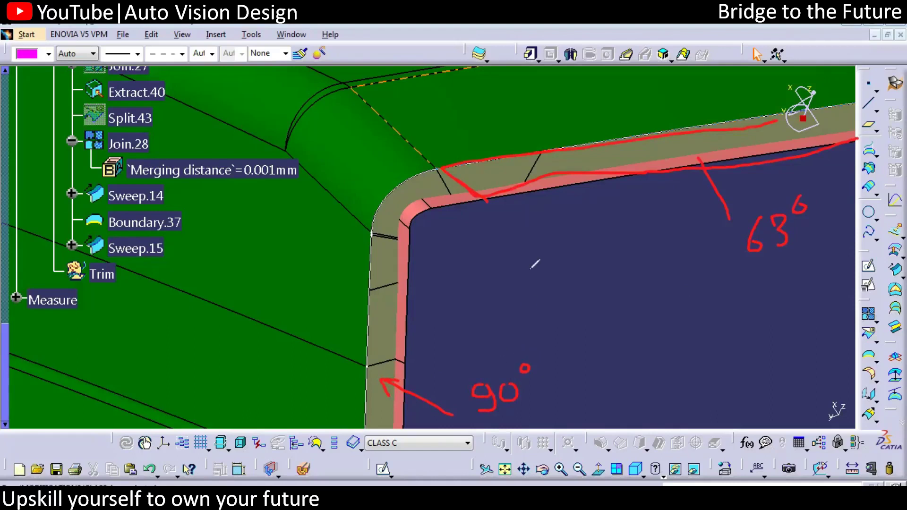
drag(688, 204, 670, 151)
mouse_move(663, 166)
mouse_down()
mouse_move(670, 149)
mouse_move(685, 156)
mouse_up()
mouse_move(786, 187)
mouse_down()
mouse_move(729, 281)
mouse_move(816, 207)
mouse_move(776, 188)
mouse_up()
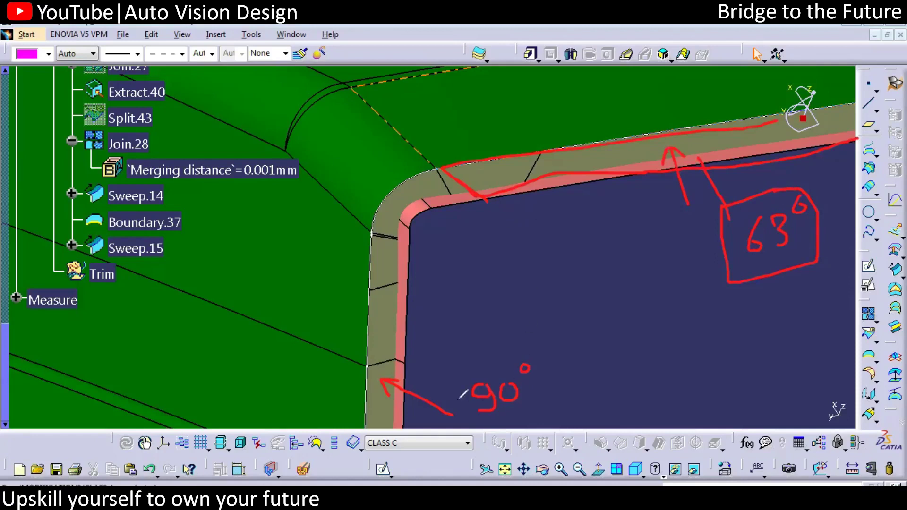
drag(379, 379, 387, 400)
key(Escape)
mouse_move(652, 365)
ctrl+middle_down()
mouse_move(504, 344)
mouse_move(504, 359)
mouse_move(486, 345)
ctrl+middle_up()
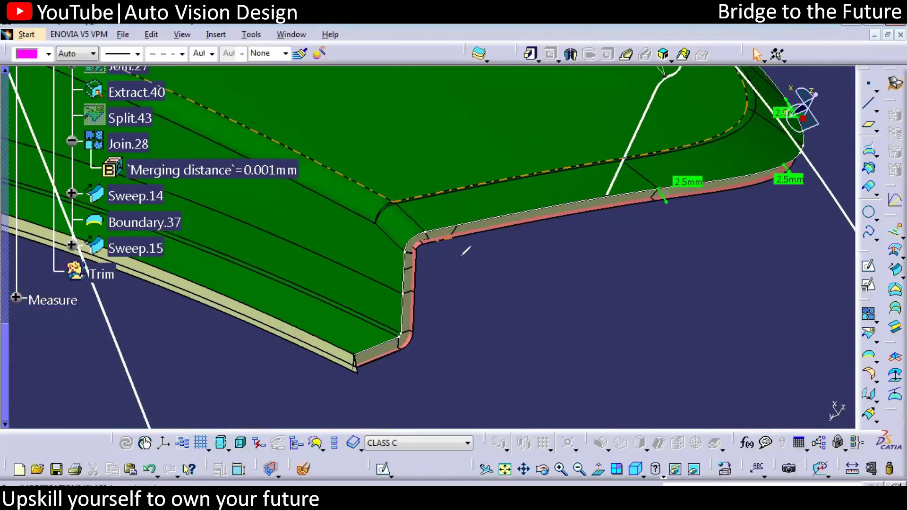
mouse_move(430, 228)
mouse_down()
mouse_move(740, 172)
mouse_move(785, 137)
mouse_up()
mouse_move(475, 236)
mouse_down()
mouse_move(789, 177)
mouse_move(818, 140)
mouse_up()
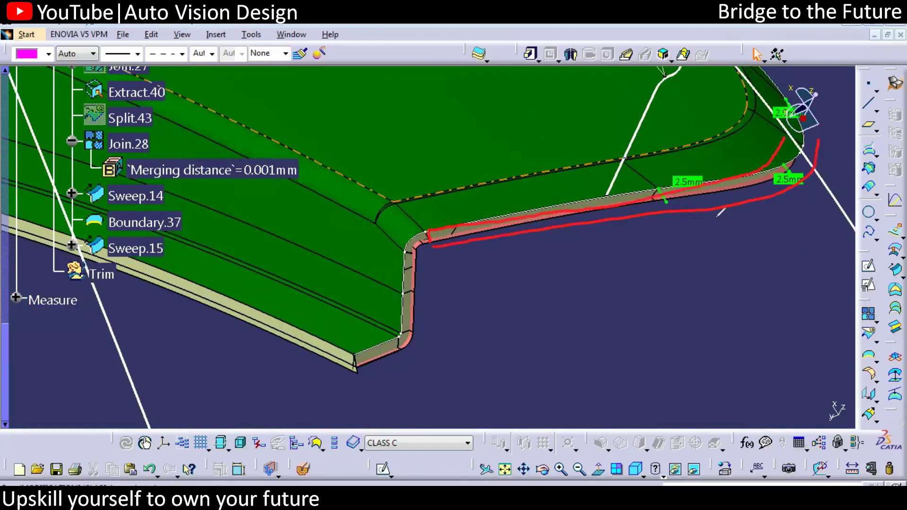
mouse_move(727, 269)
mouse_down()
mouse_move(694, 204)
mouse_move(708, 202)
mouse_move(711, 213)
mouse_up()
mouse_move(749, 247)
mouse_down()
mouse_move(758, 253)
mouse_move(735, 266)
mouse_move(751, 271)
mouse_move(767, 237)
mouse_up()
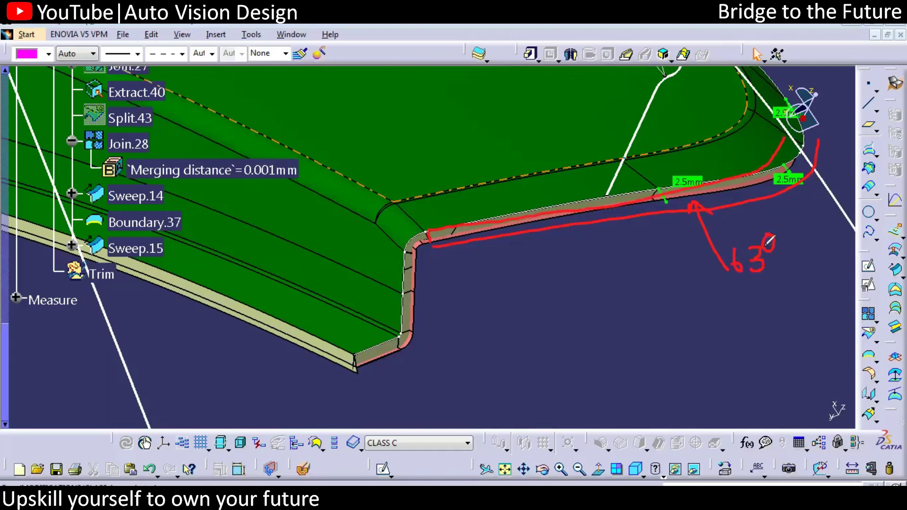
mouse_move(424, 388)
mouse_down()
mouse_move(382, 345)
mouse_move(386, 378)
mouse_up()
mouse_move(447, 372)
mouse_down()
mouse_move(445, 399)
mouse_move(483, 363)
mouse_up()
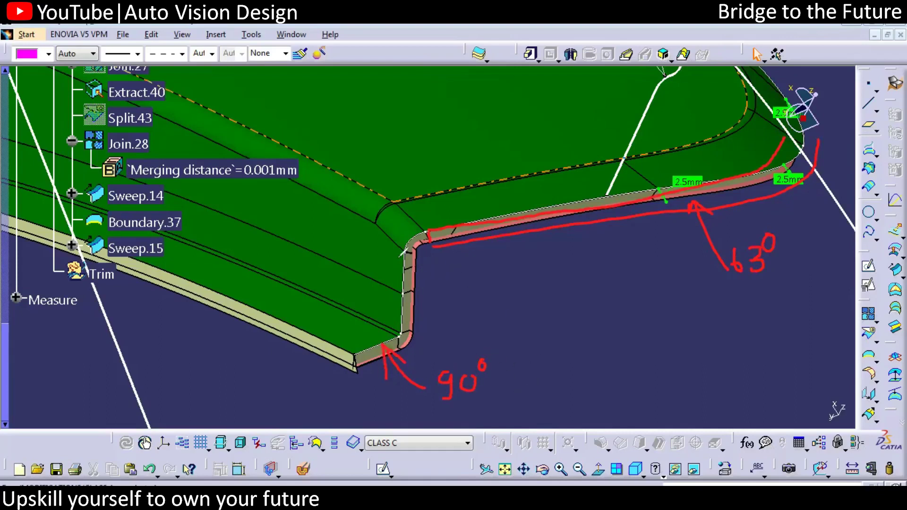
drag(422, 217, 445, 267)
key(Escape)
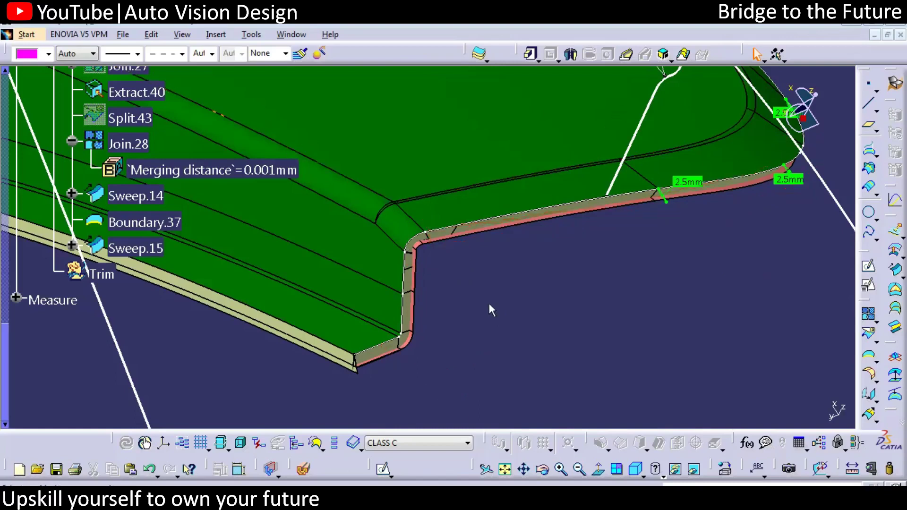
Step: Create a point on the boundary curve along the upper edge, just past the rounded corner, about 26.9 mm from the curve's extremity
middle_drag(453, 316, 577, 362)
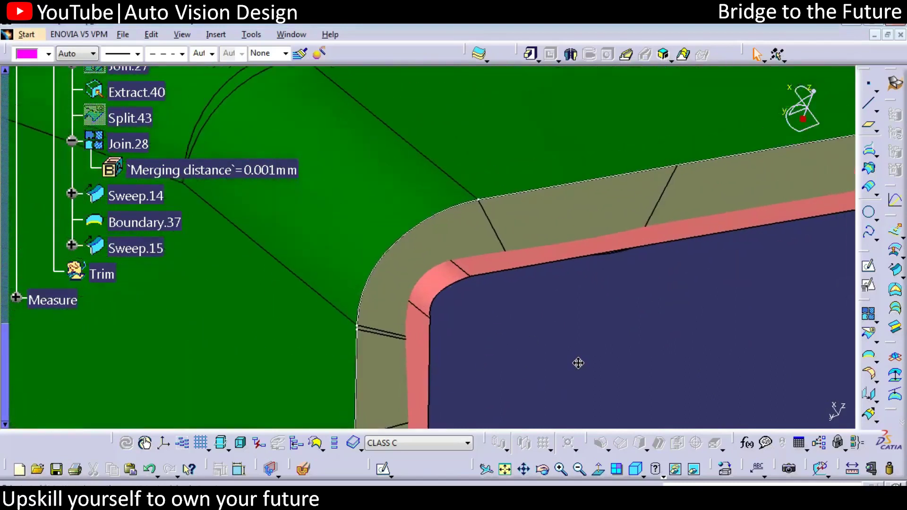
click(871, 87)
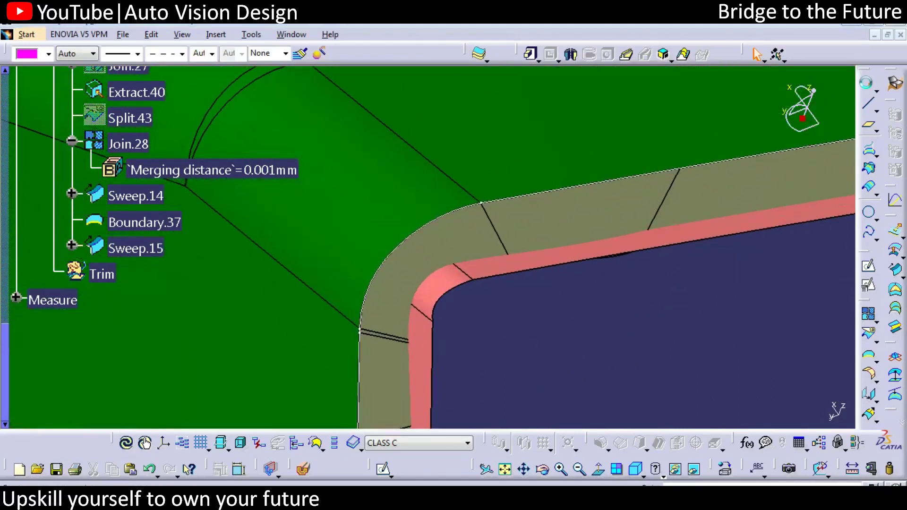
click(456, 206)
click(534, 194)
click(541, 193)
click(697, 372)
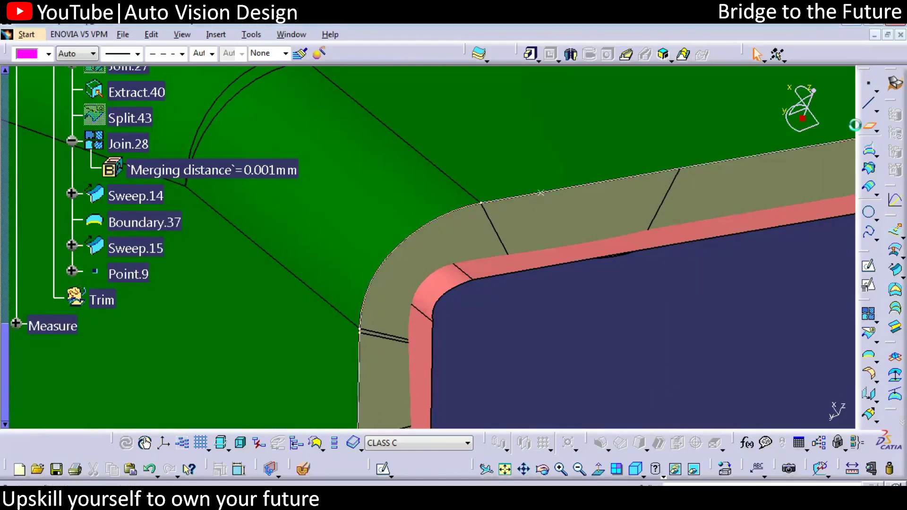
Step: Create a plane normal to the boundary curve through the new point on the upper edge
click(870, 125)
click(592, 191)
click(541, 194)
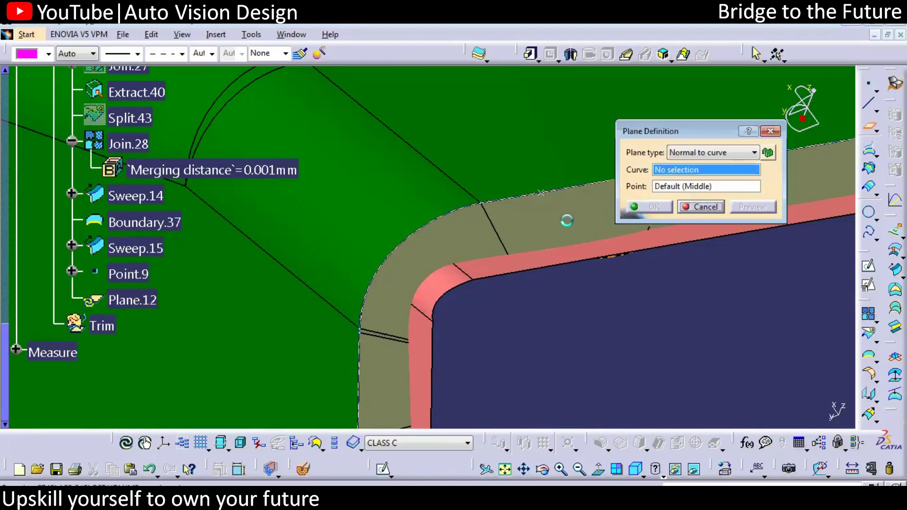
click(660, 207)
Step: Create a point on the vertical edge about 19.3 mm along Boundary.37, and a plane normal to the curve through it
click(869, 85)
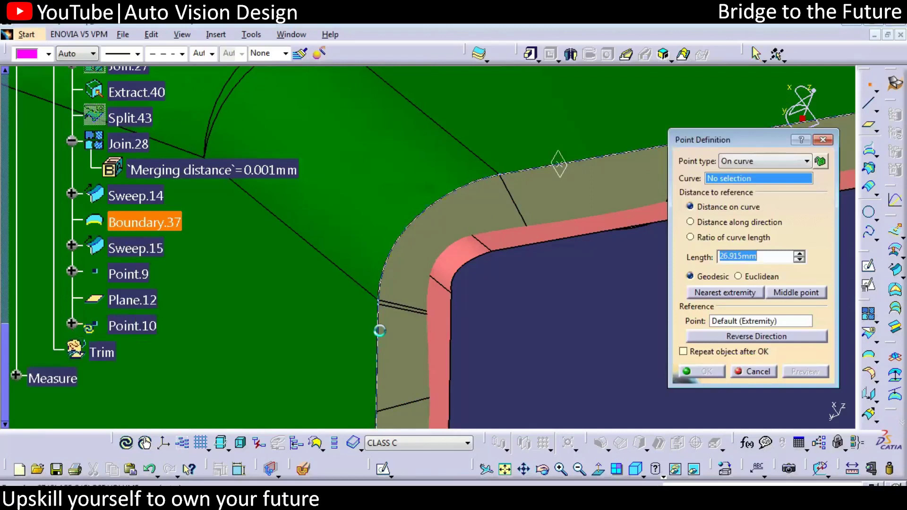
click(377, 352)
click(379, 354)
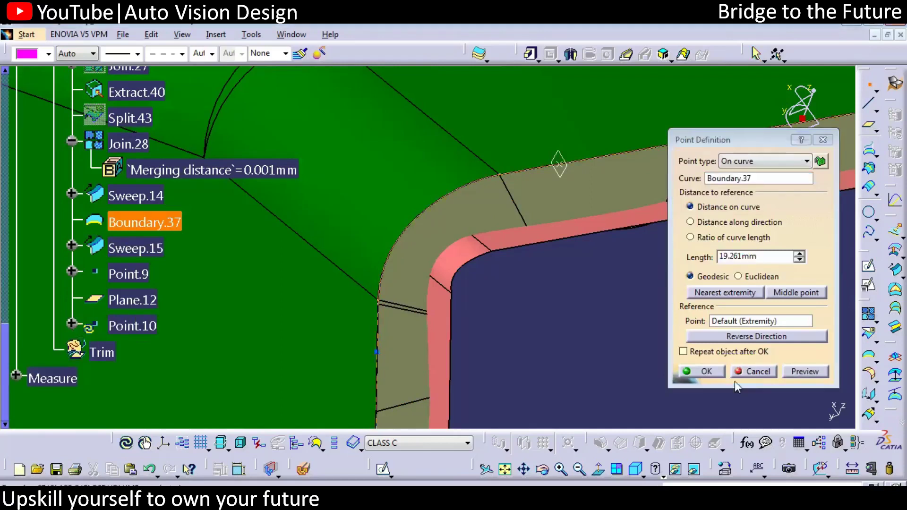
click(705, 371)
click(869, 126)
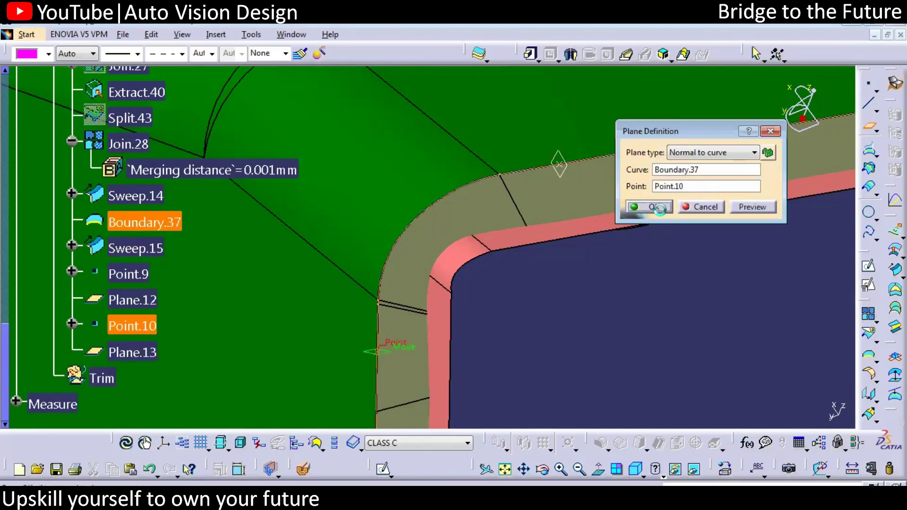
click(653, 206)
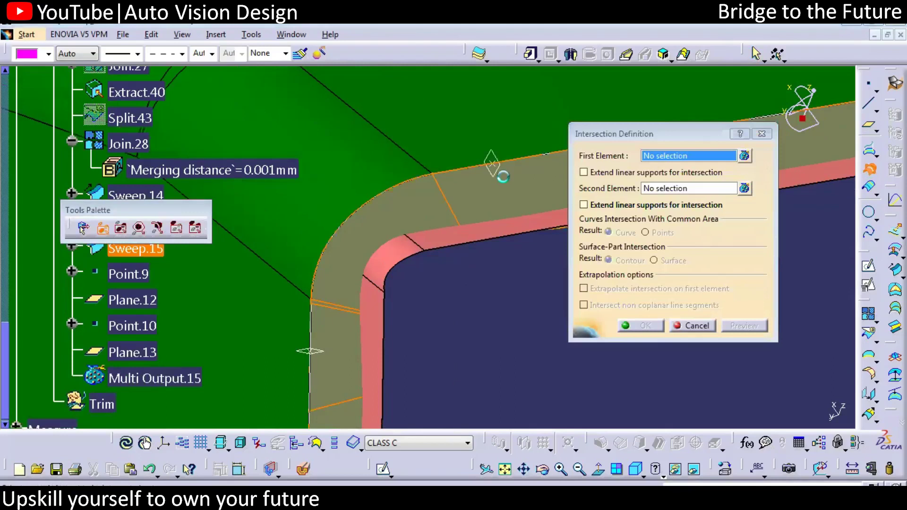
Step: Intersect Sweep.15 with the upper-edge plane, Plane.12
click(493, 170)
click(494, 170)
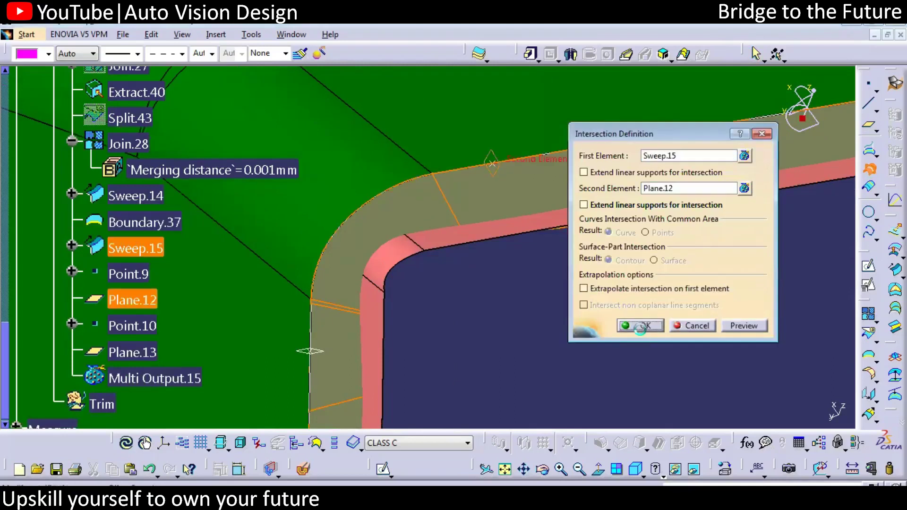
click(640, 326)
Step: Set the length of the upper-edge point along the boundary curve to 27.915 mm
click(529, 147)
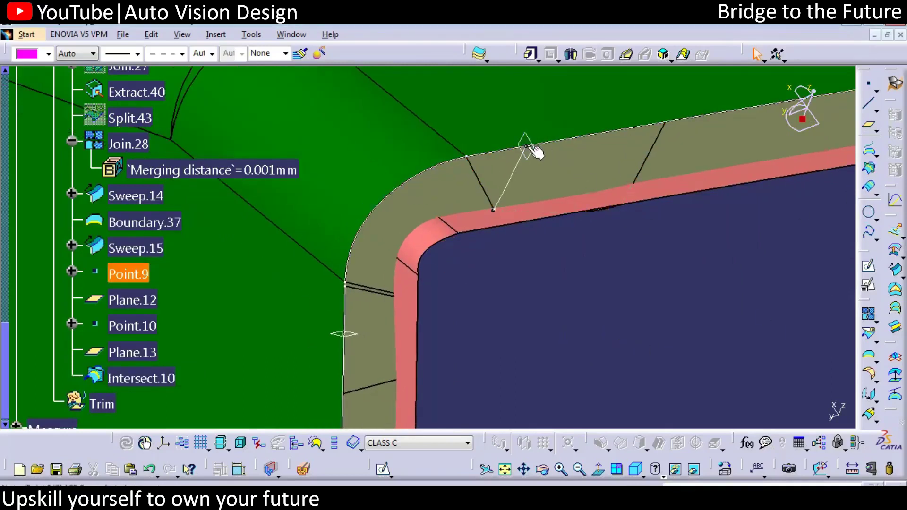
double_click(526, 146)
click(799, 259)
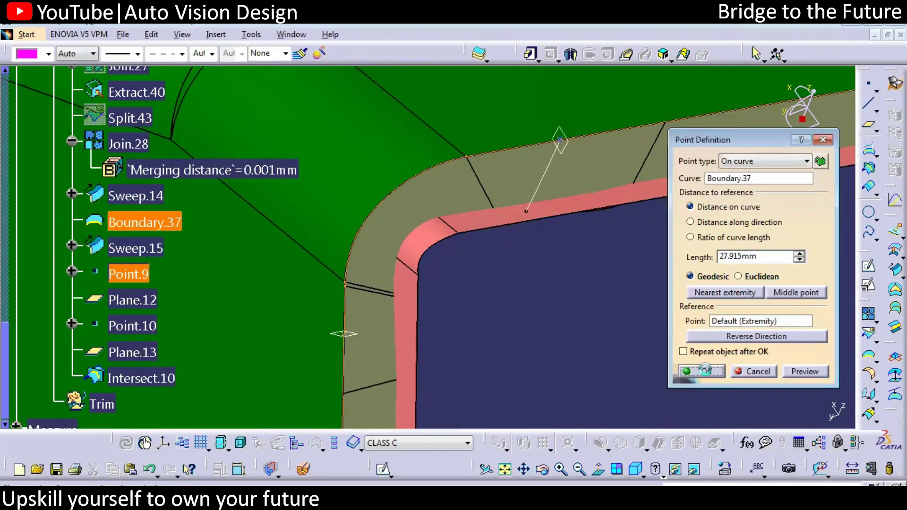
click(703, 372)
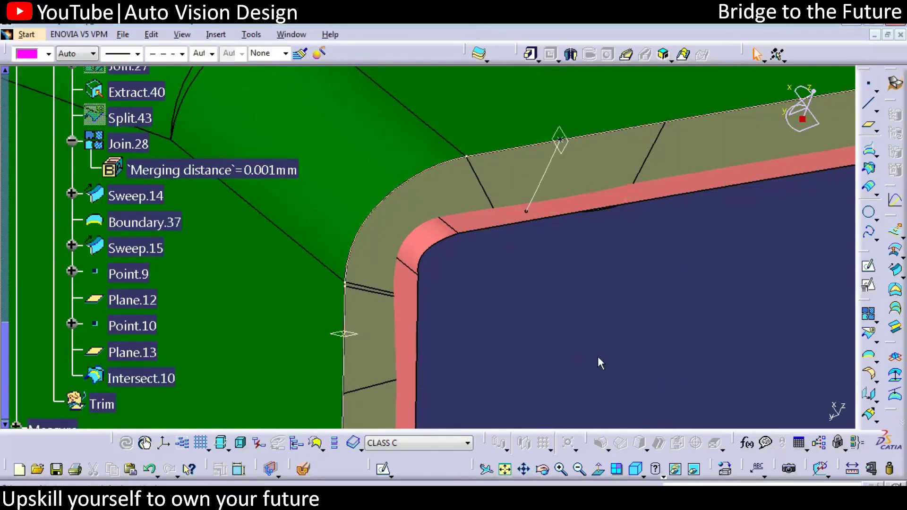
Step: Intersect Sweep.15 with the vertical-edge plane, Plane.13, keeping all the sub-elements
click(869, 168)
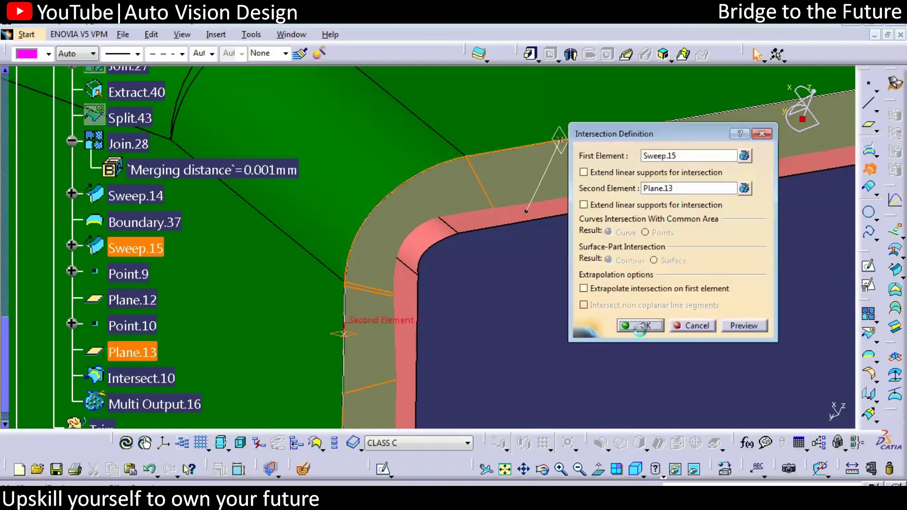
click(641, 326)
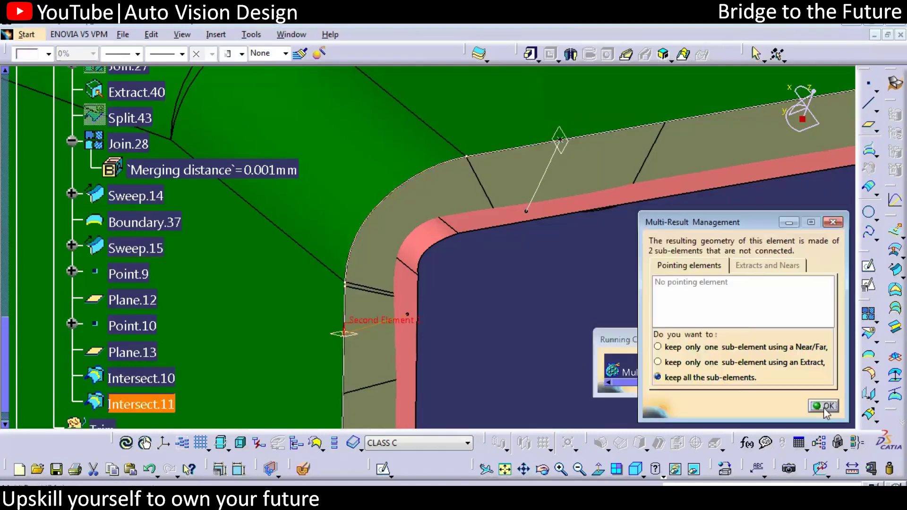
click(825, 407)
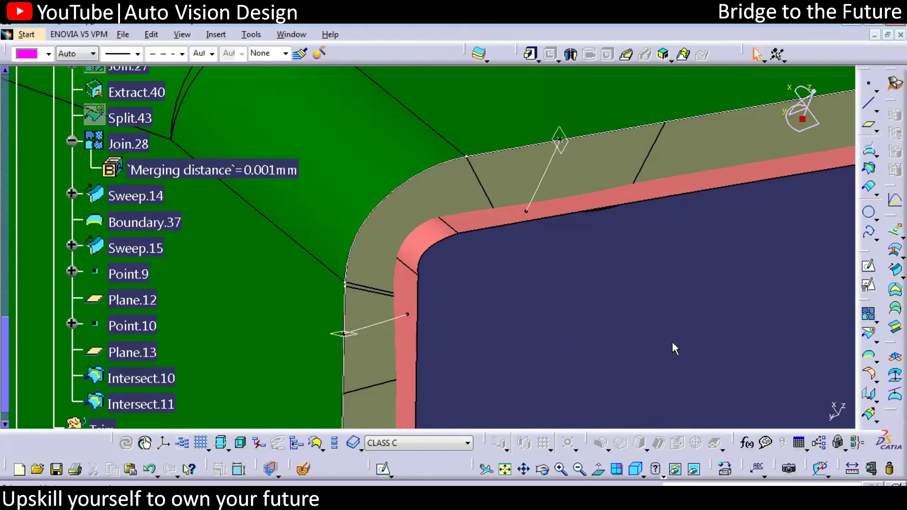
Step: Split Sweep.15 with Intersect.10, keeping the upper-edge side, and hide Intersect.11 and Plane.13
click(868, 339)
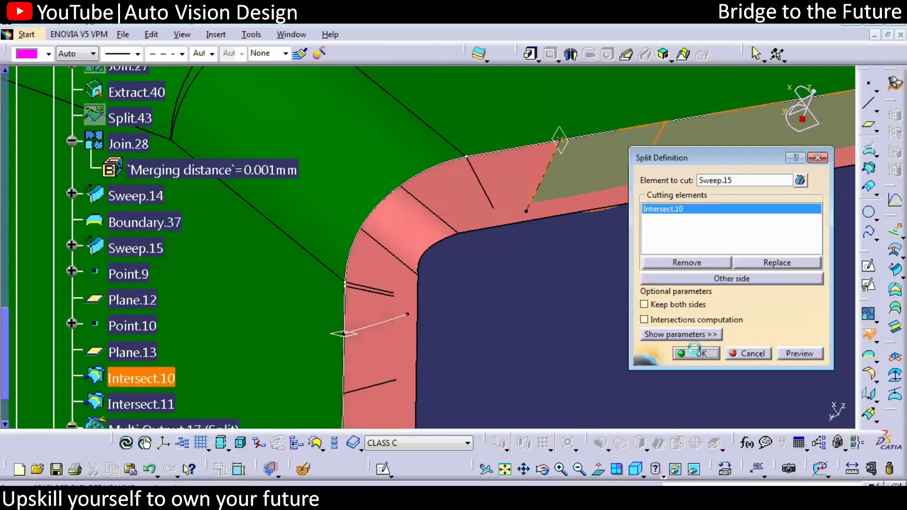
click(700, 354)
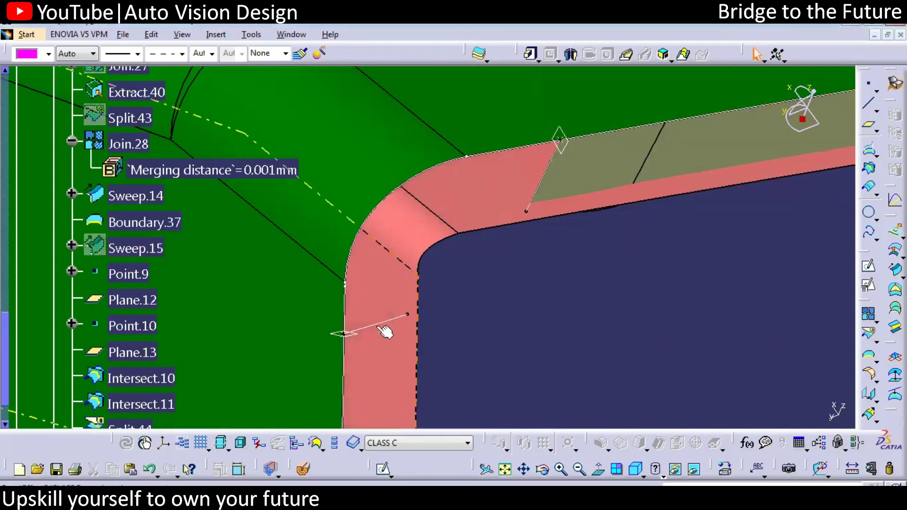
click(349, 334)
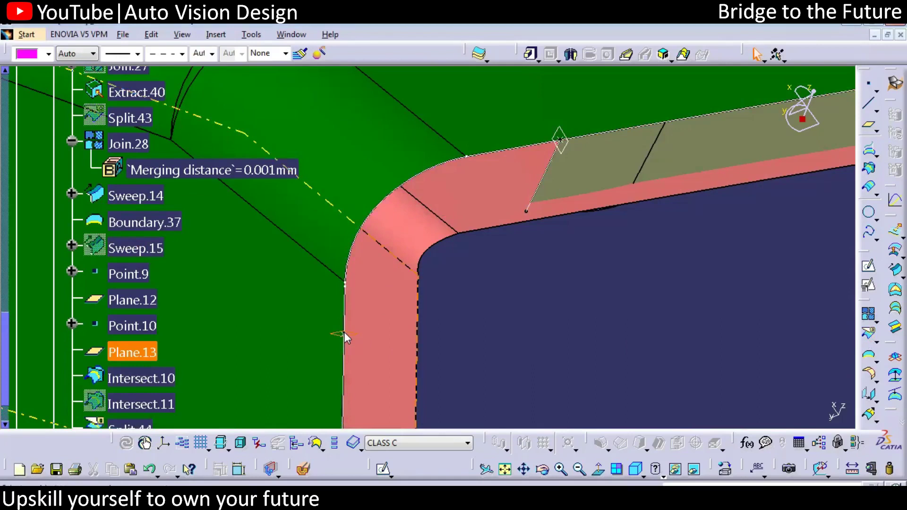
key(h)
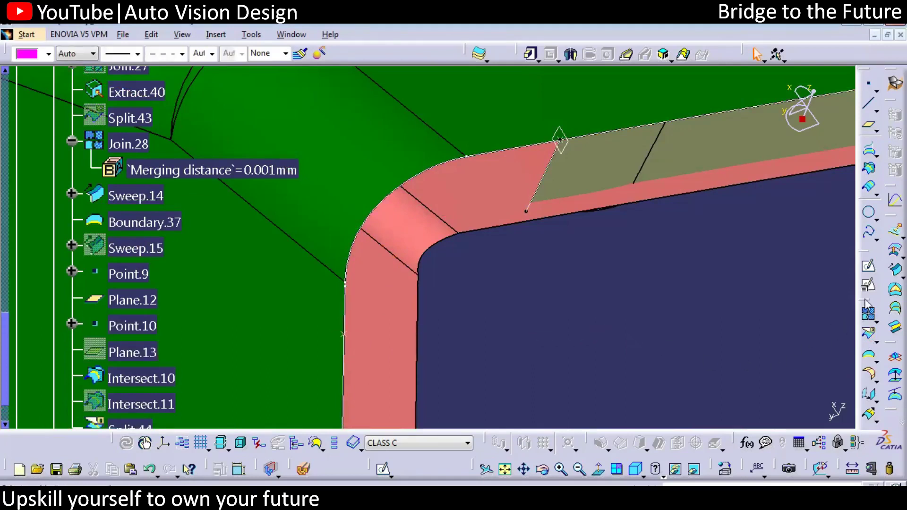
Step: Split Boundary.37 at Point.10, keeping the part below the point on the vertical edge
click(868, 334)
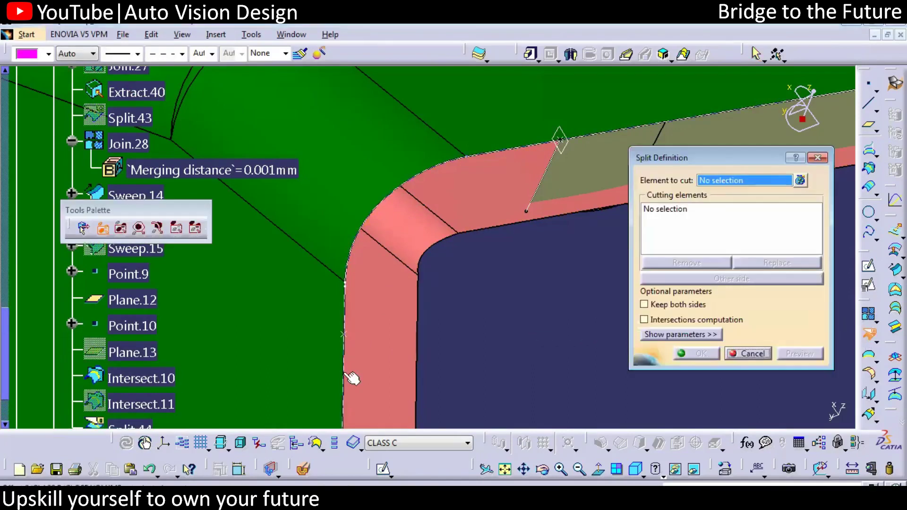
click(351, 377)
click(343, 334)
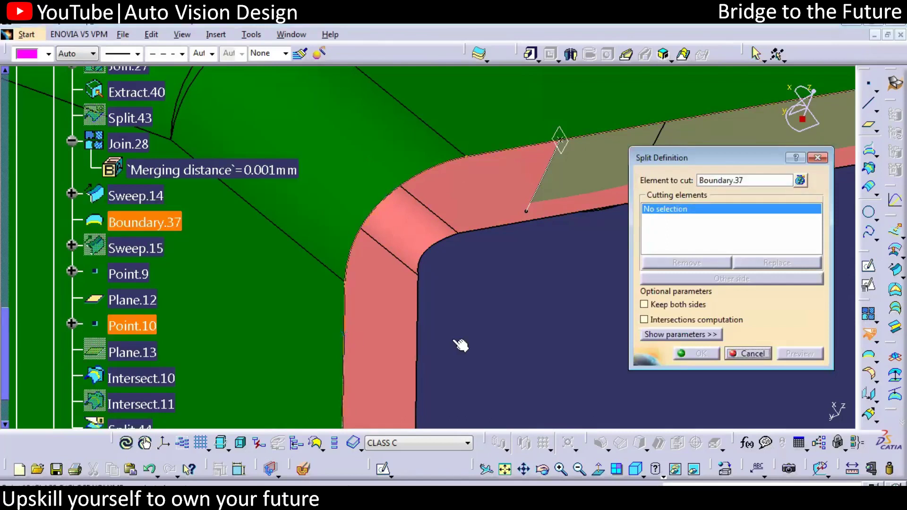
click(699, 353)
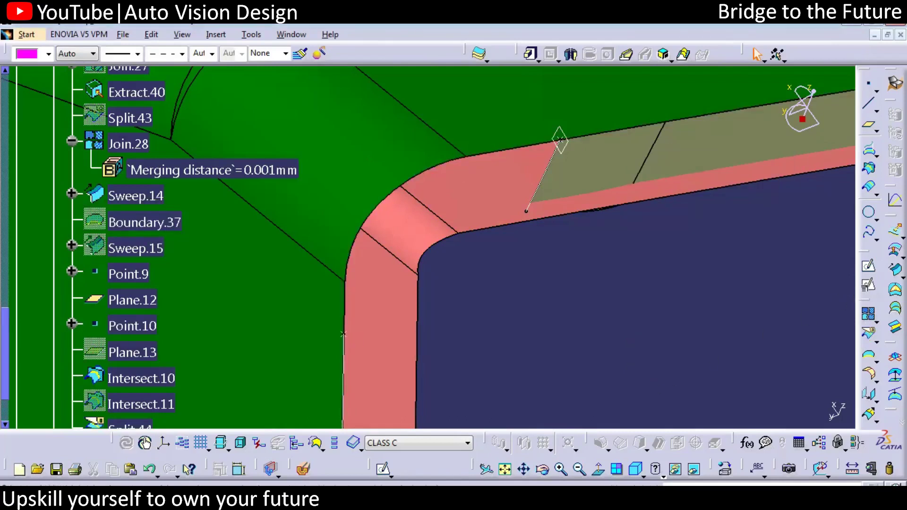
Step: Create a linear sweep with reference surface along the split vertical-edge curve, at 90° to the MODIFICATIONS surface
click(868, 168)
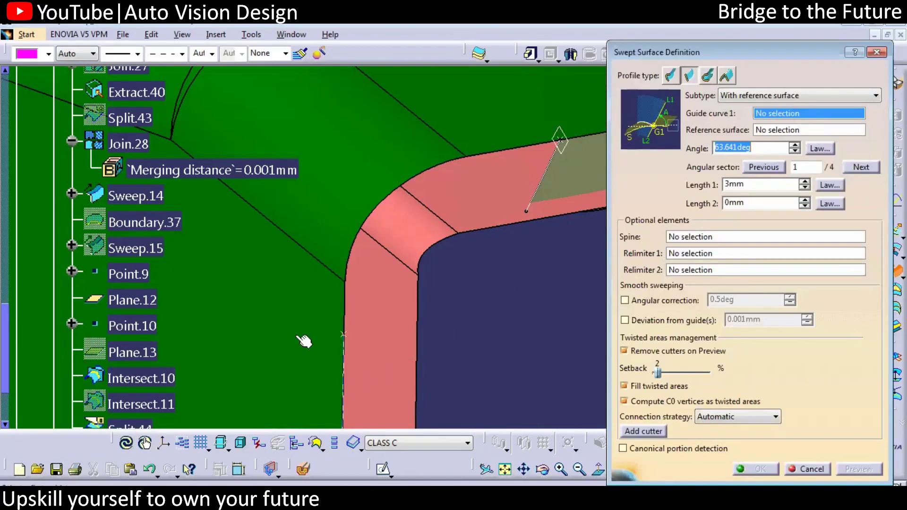
click(343, 334)
text(90)
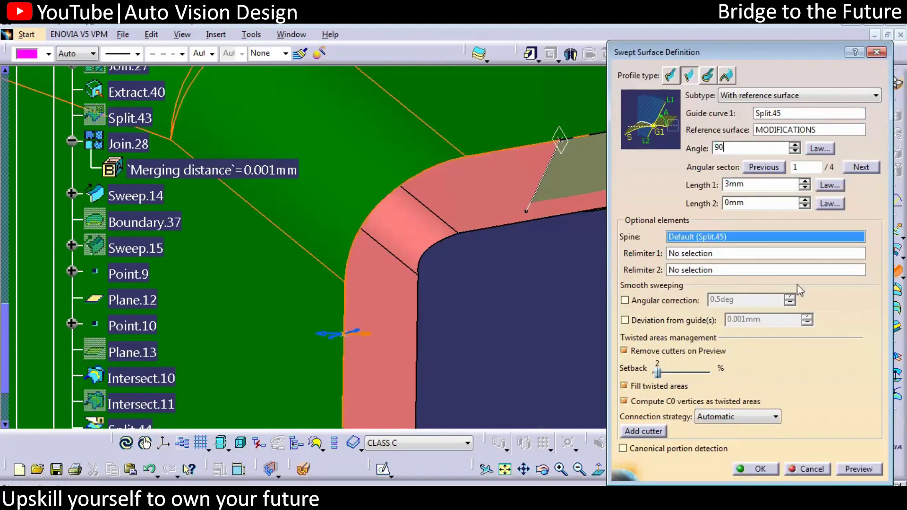
click(860, 468)
click(762, 468)
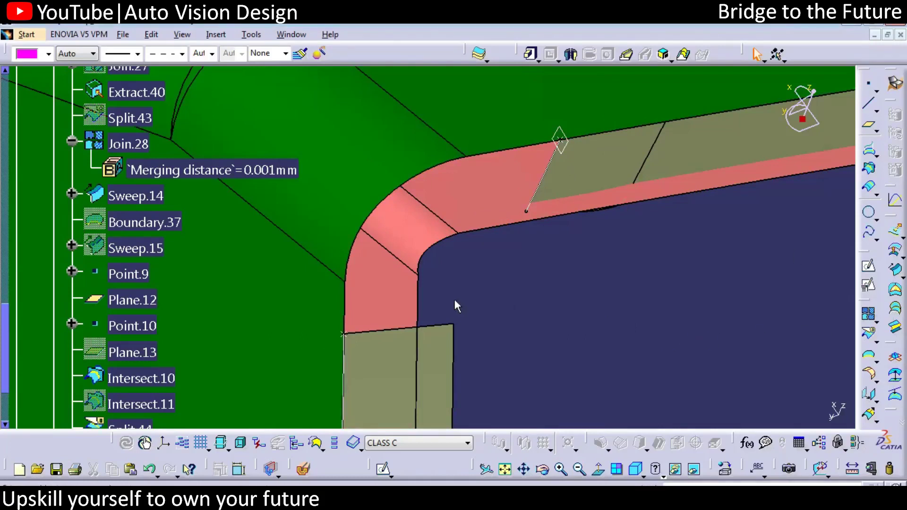
Step: Extract a boundary curve with point continuity along the outer edge of the corner surface
click(868, 357)
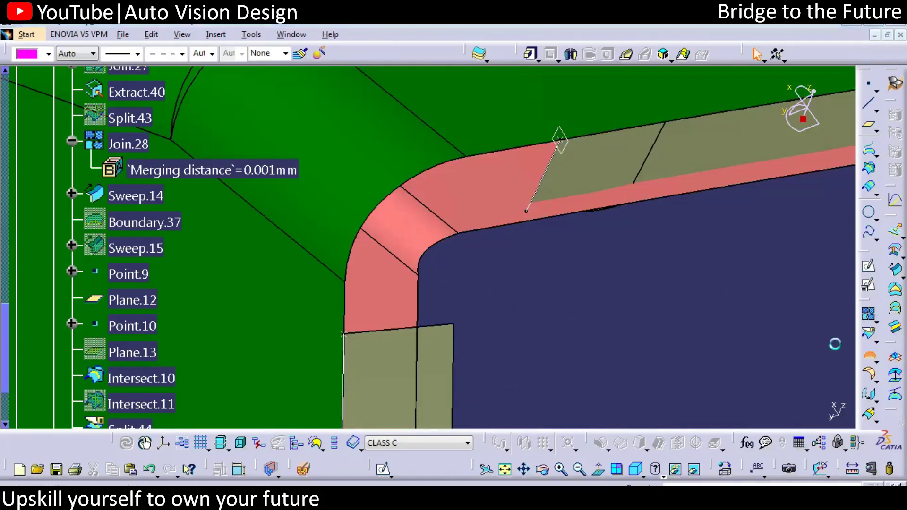
click(437, 176)
click(661, 243)
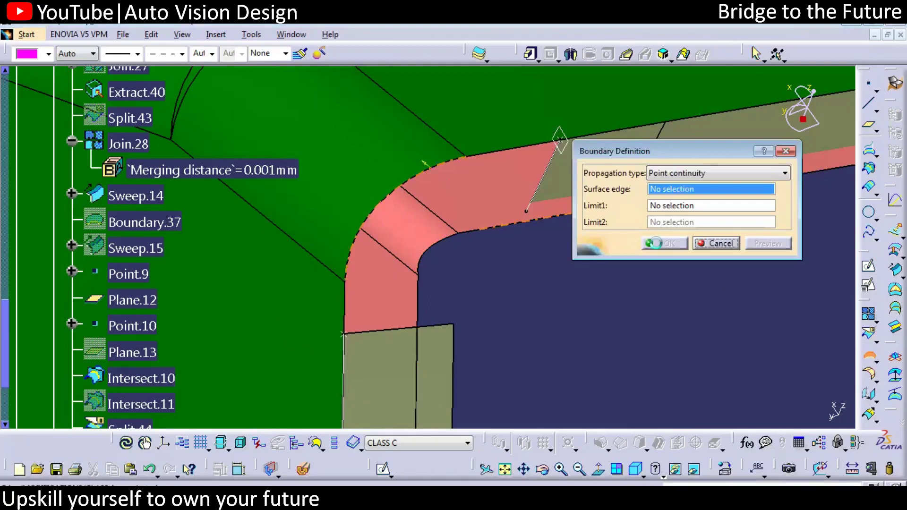
Step: Split Boundary.38 with Point.10 and Point.9, keeping the corner portion between the two points
click(869, 335)
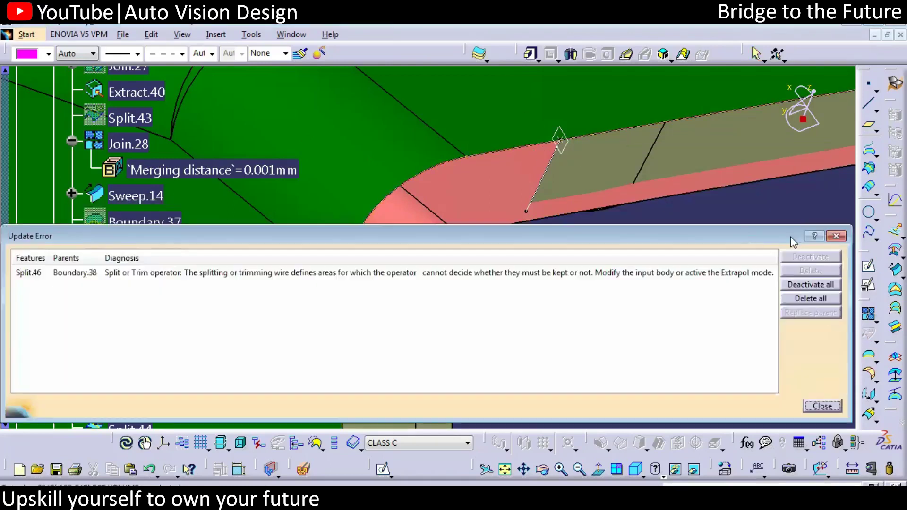
click(836, 235)
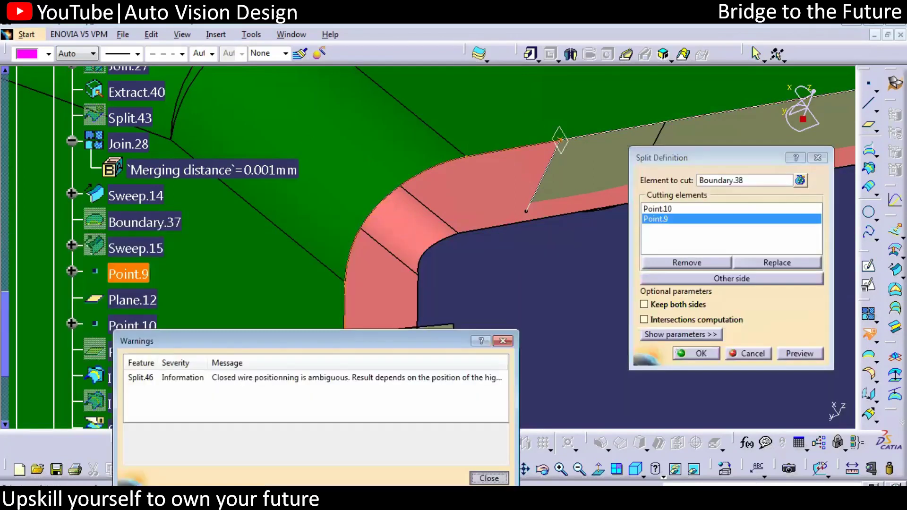
click(694, 352)
click(696, 354)
Step: Create a spline bridging the inner ends of the upper-edge and vertical-edge sweeps, tangent to their inner edges
middle_drag(483, 315, 486, 356)
click(869, 233)
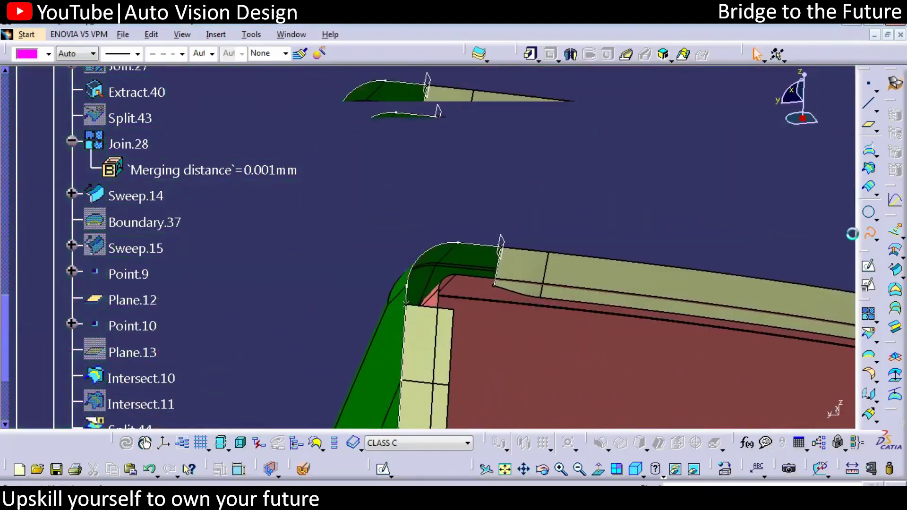
click(506, 295)
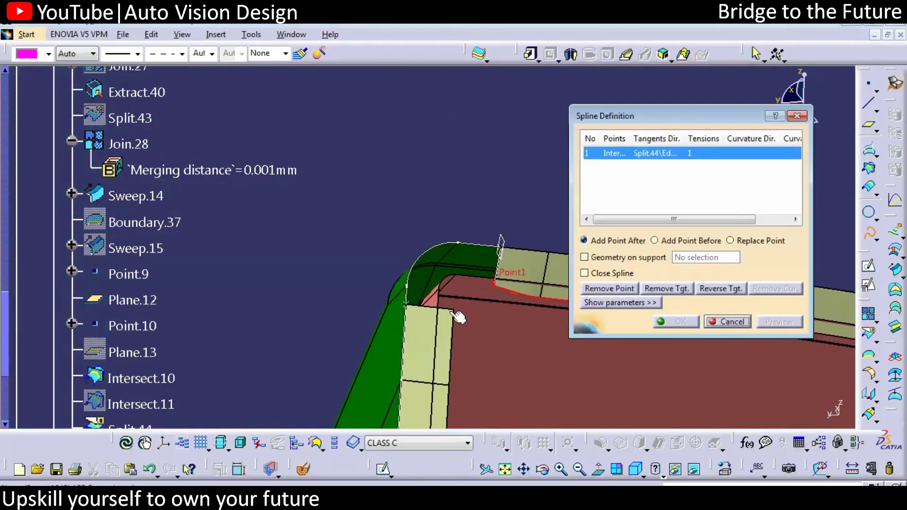
click(453, 339)
click(659, 322)
Step: Extract the upper end edge of the vertical-edge sweep as a boundary with No propagation
middle_drag(484, 317, 520, 268)
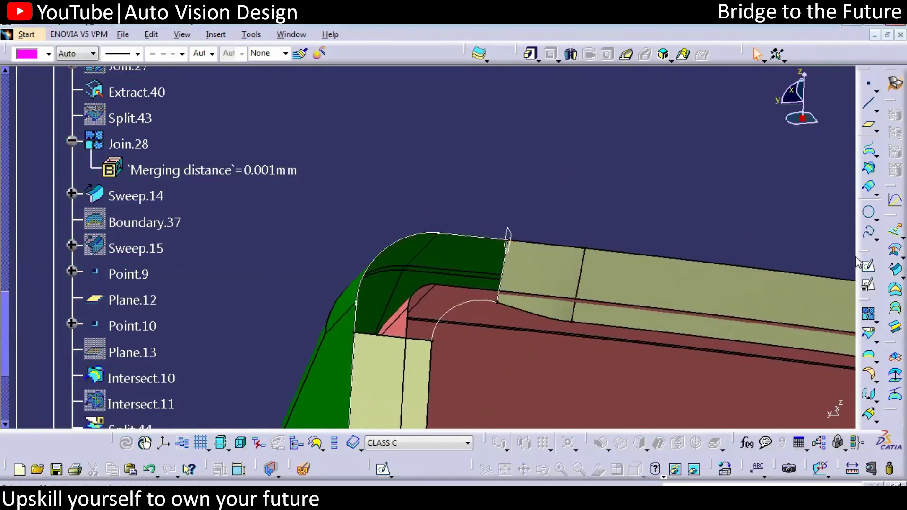
click(869, 356)
click(387, 337)
click(700, 178)
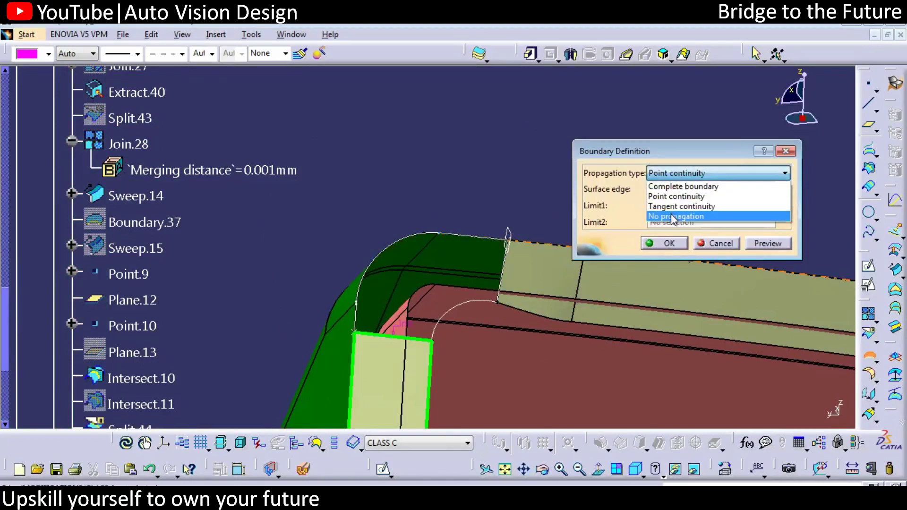
click(674, 218)
click(661, 243)
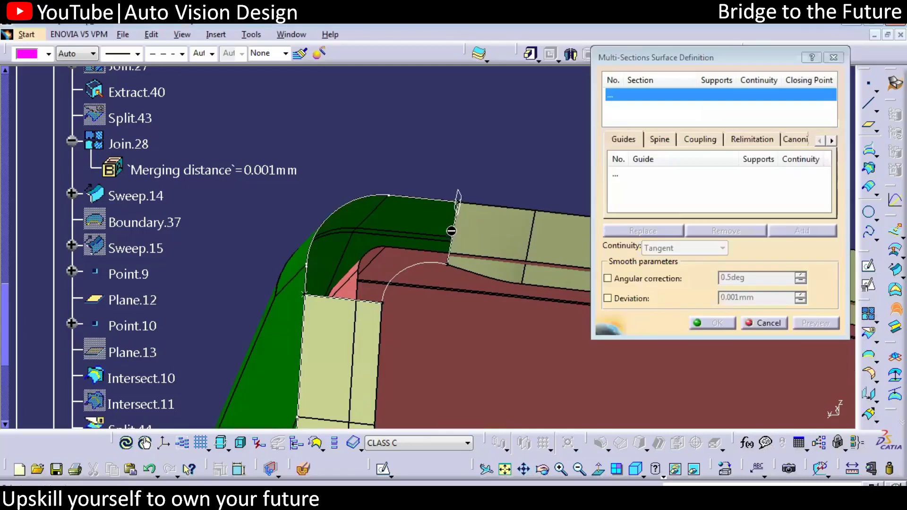
Step: Start a multi-sections surface from Intersect.10 to Boundary.39, tangent to the Split.44 and vertical-edge sweep supports, and preview it
click(489, 229)
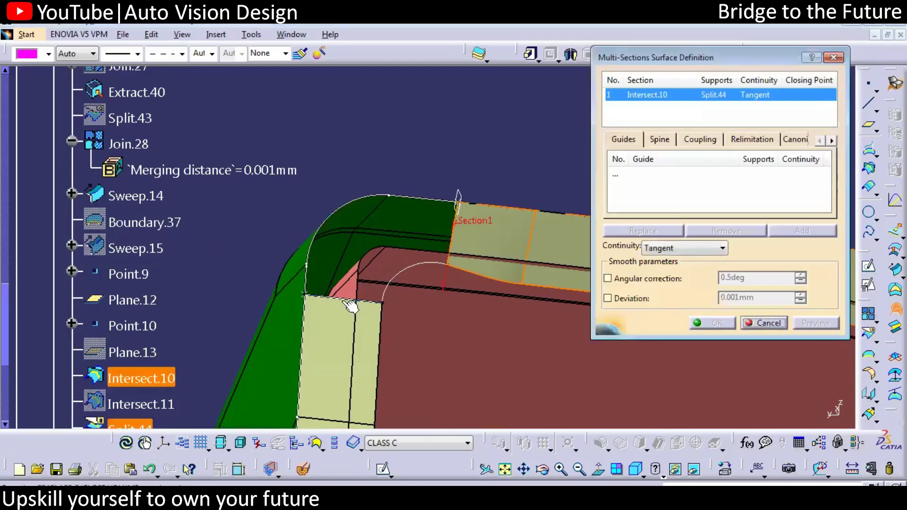
click(343, 322)
click(816, 324)
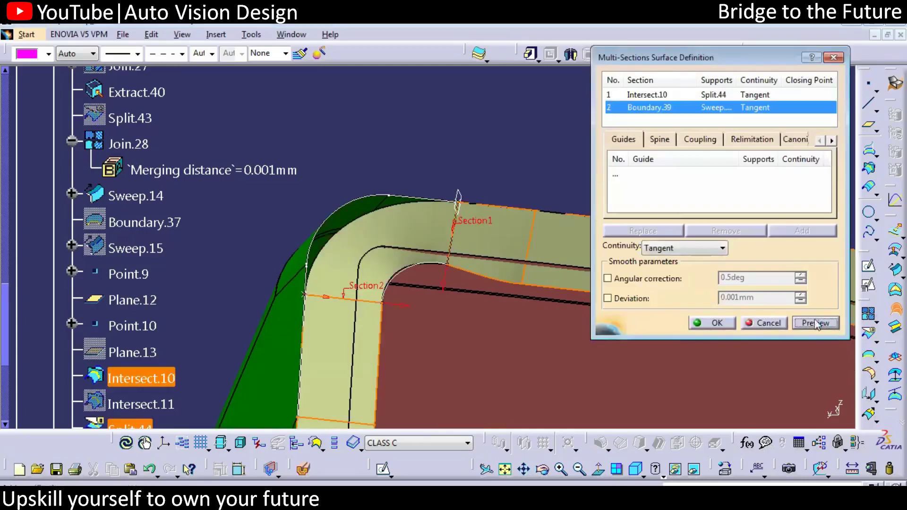
Step: Add Spline.5 and Split.46 as guides of the multi-sections surface and preview the result
click(628, 174)
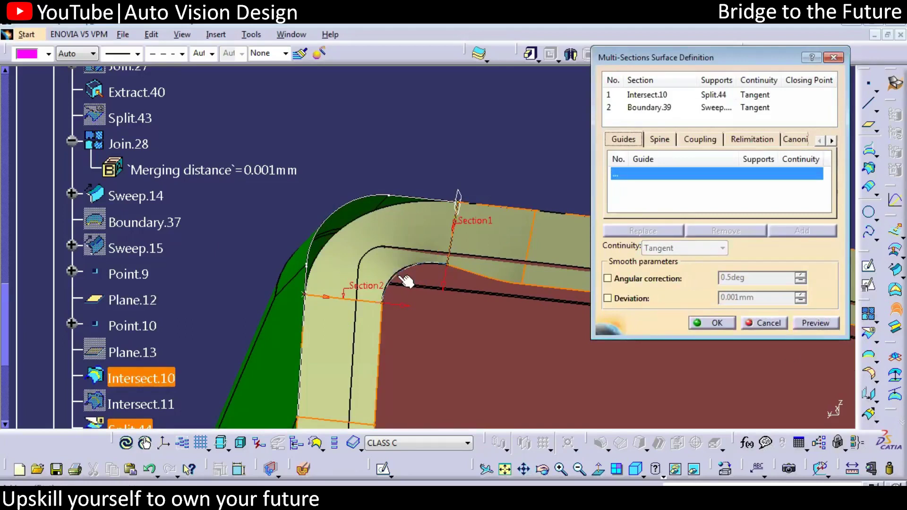
click(406, 280)
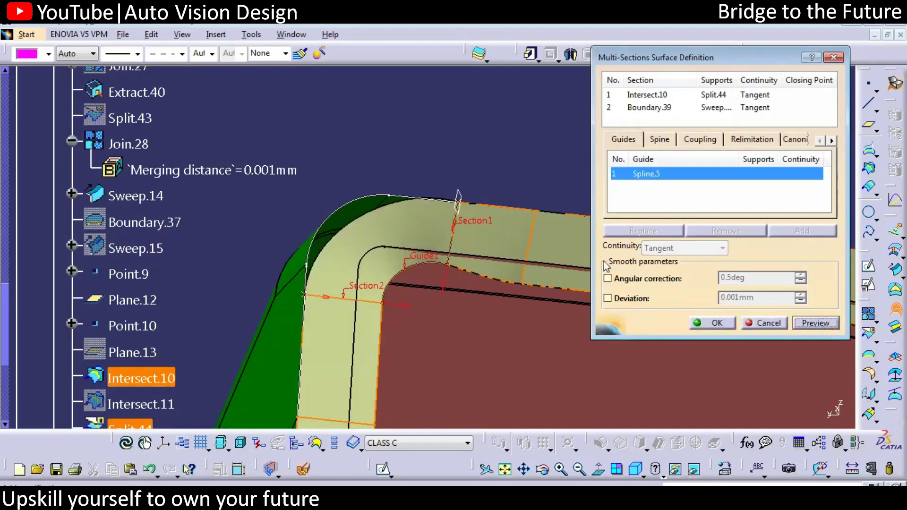
click(391, 201)
click(815, 323)
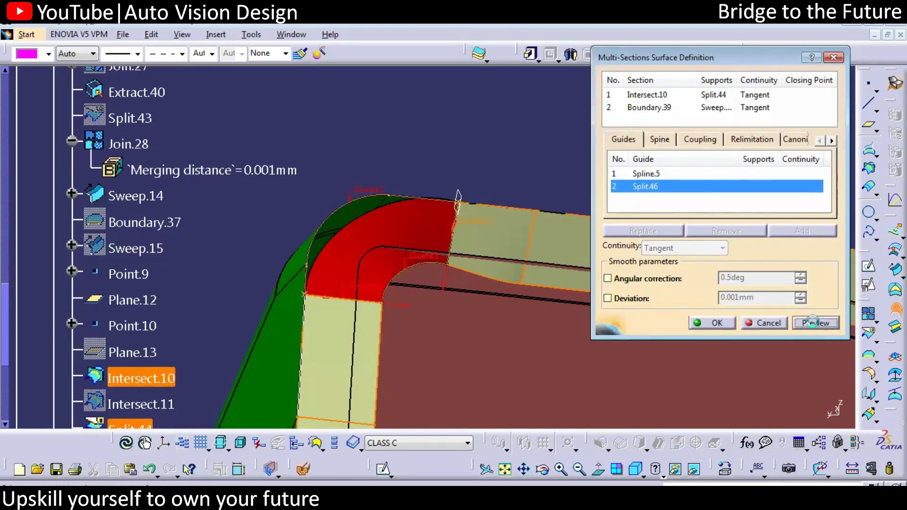
click(535, 478)
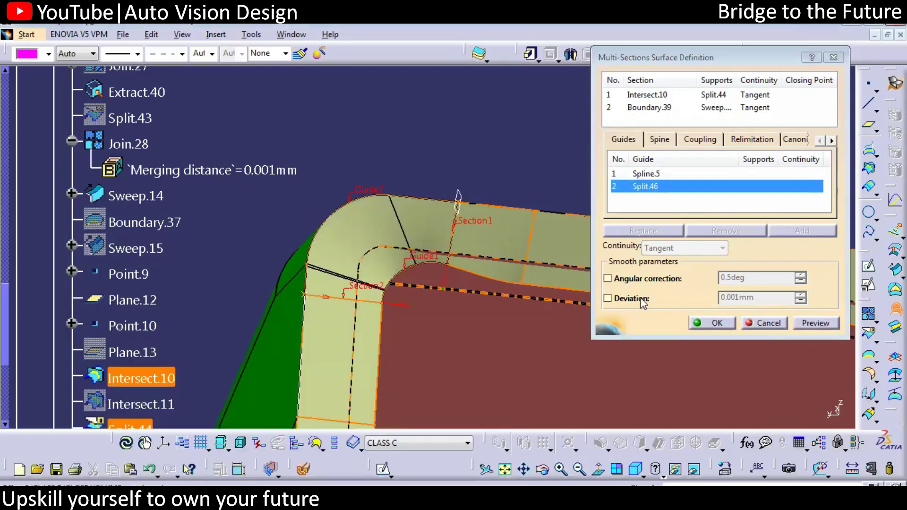
Step: Enable the 0.001 mm deviation smoothing and create the multi-sections surface
click(631, 299)
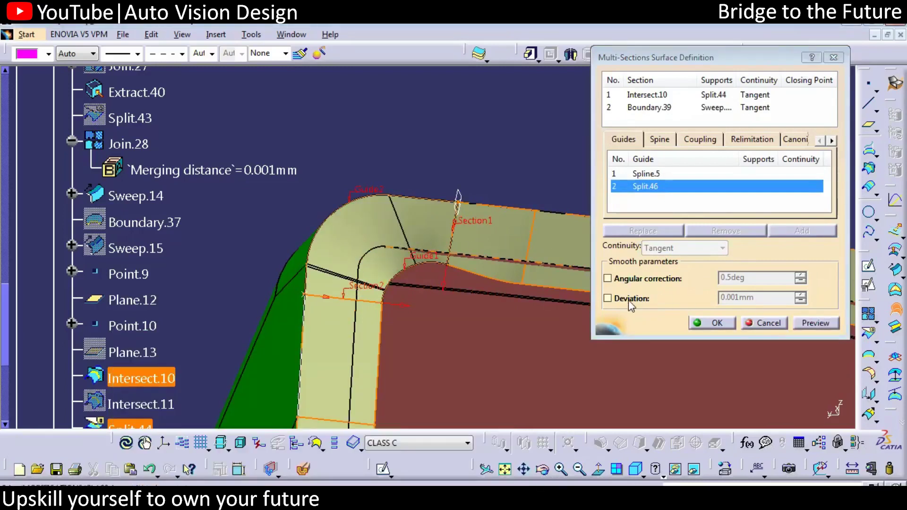
click(814, 323)
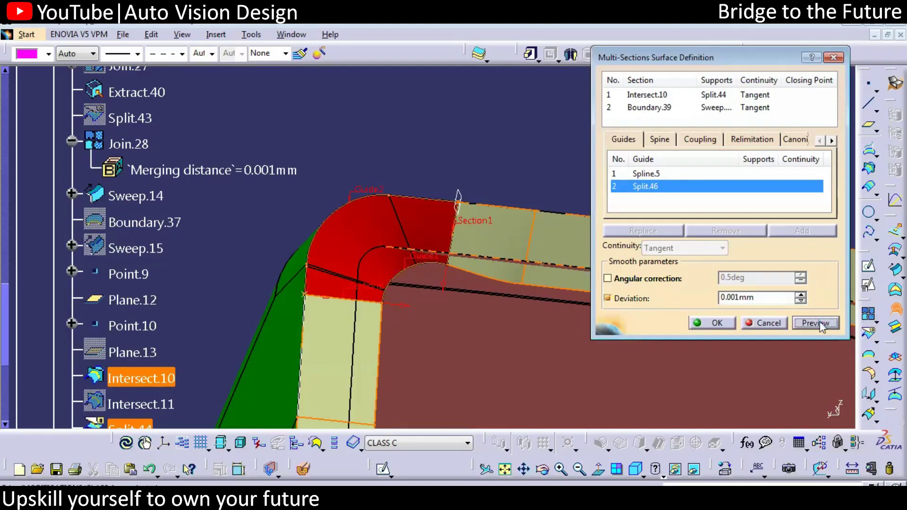
click(725, 329)
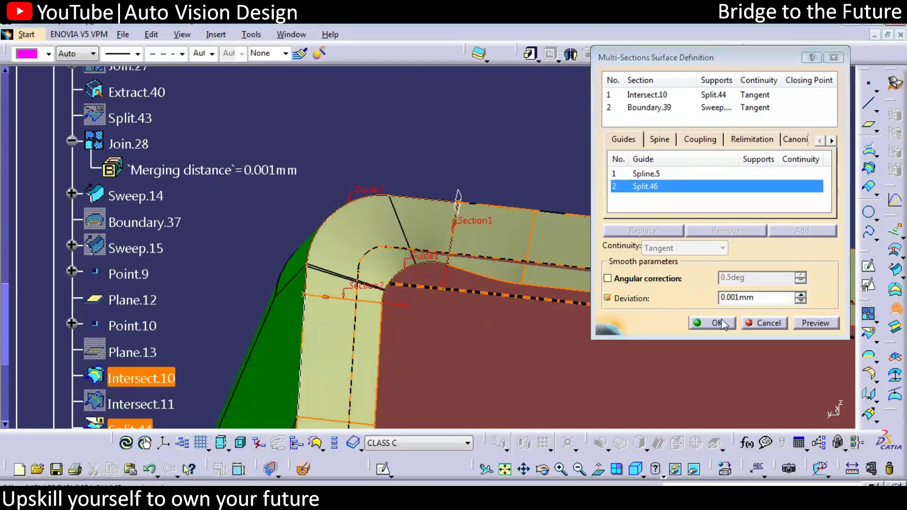
Step: Set Point.10's length along Boundary.37 to 18.261 mm, comparing 17.261 mm and 19.261 mm for the corner shape
double_click(306, 295)
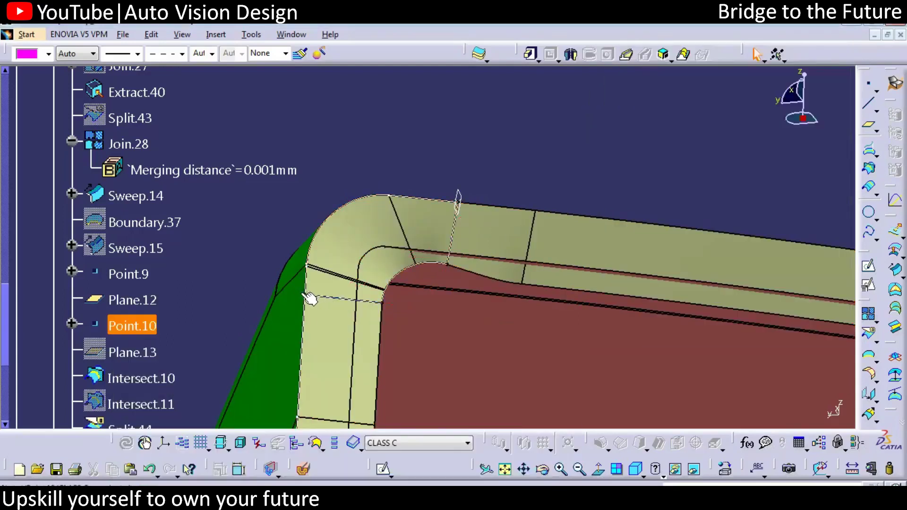
click(798, 260)
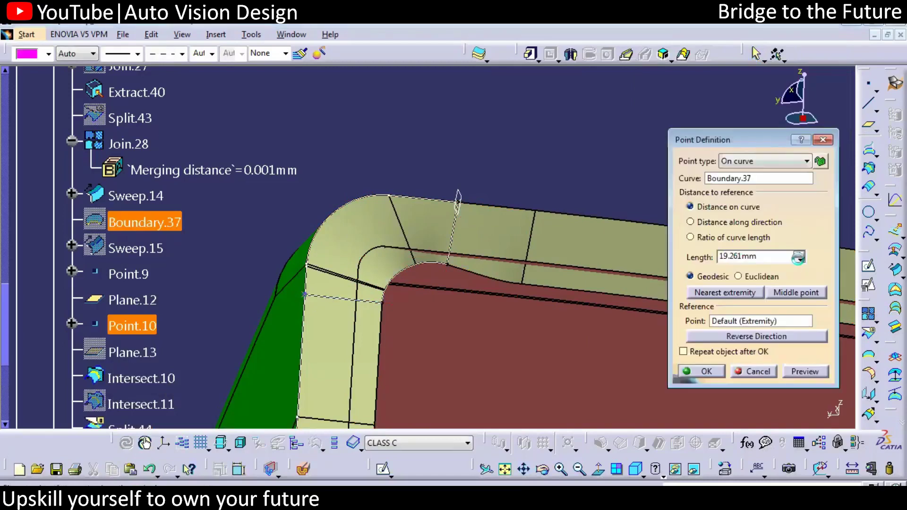
click(798, 259)
click(548, 477)
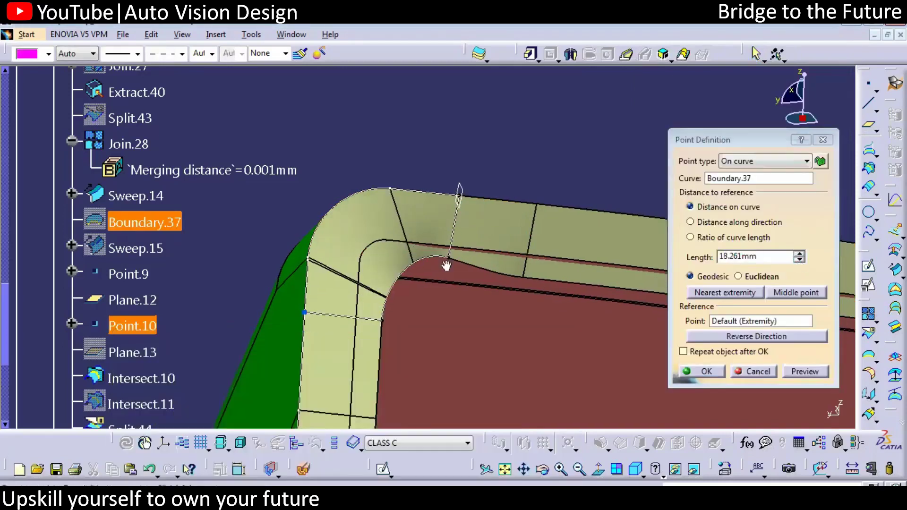
middle_drag(465, 334, 426, 308)
middle_drag(487, 233, 508, 222)
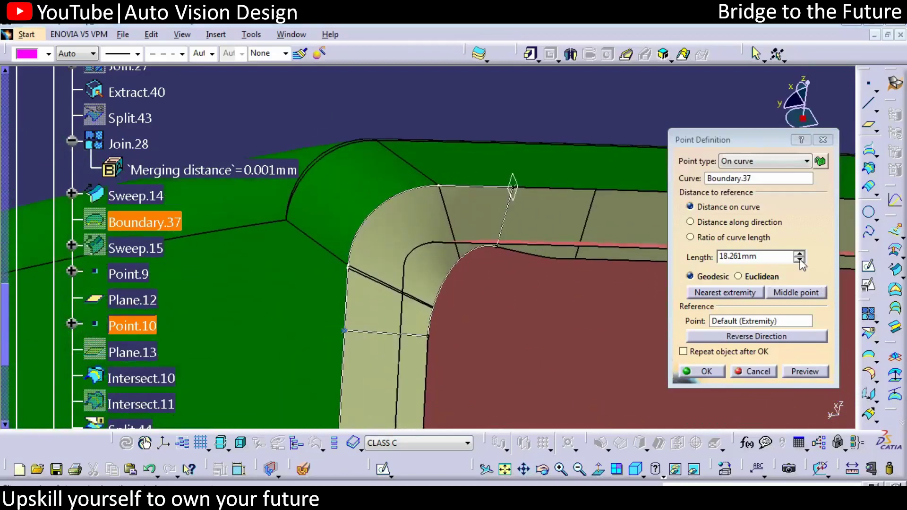
click(799, 260)
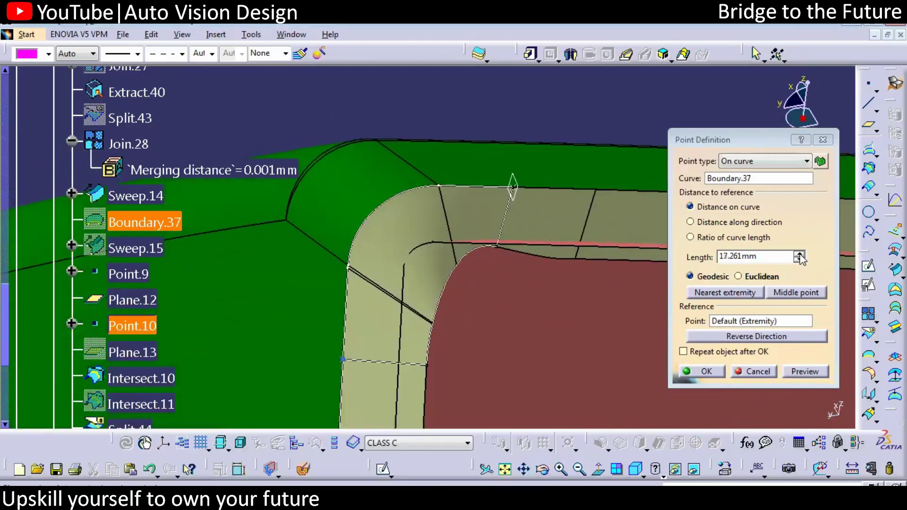
double_click(799, 254)
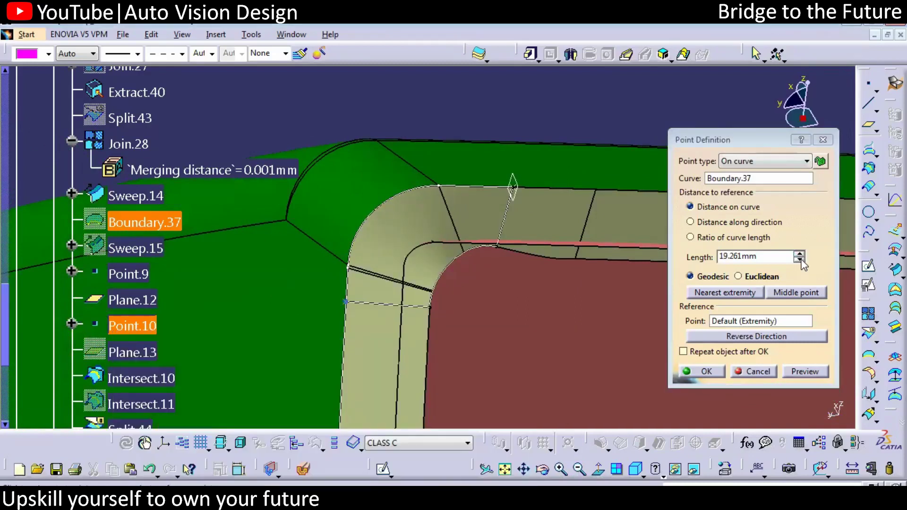
click(799, 259)
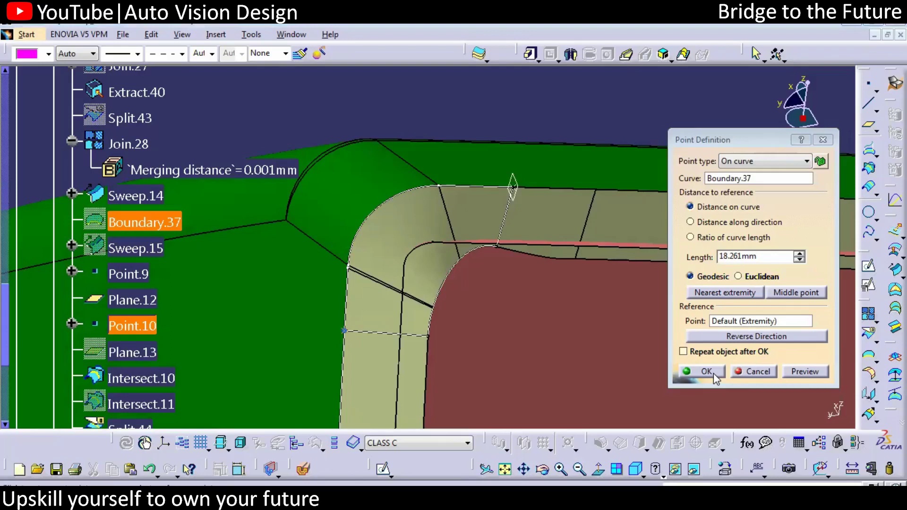
click(713, 373)
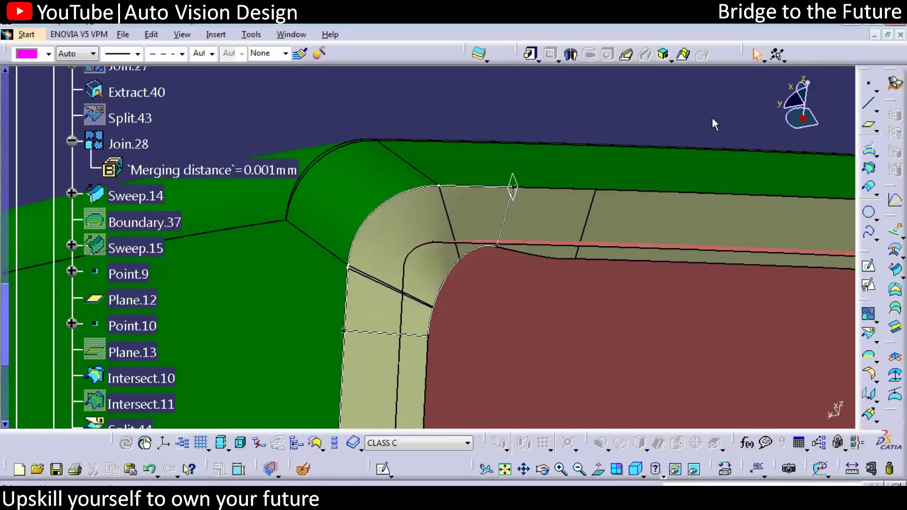
Step: Join the upper-edge surface, corner surface and vertical-edge sweep with a 0.001 mm merging distance
middle_drag(688, 142, 664, 140)
click(592, 229)
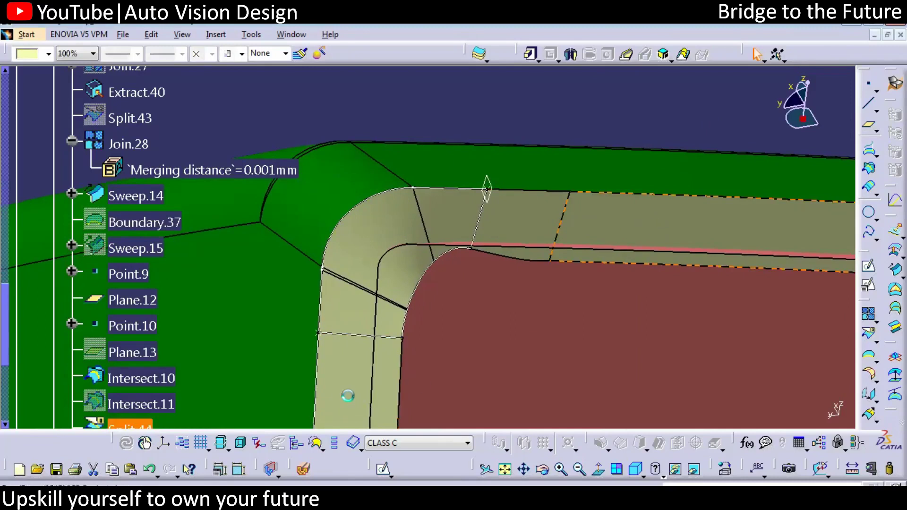
click(346, 396)
middle_drag(362, 282, 427, 250)
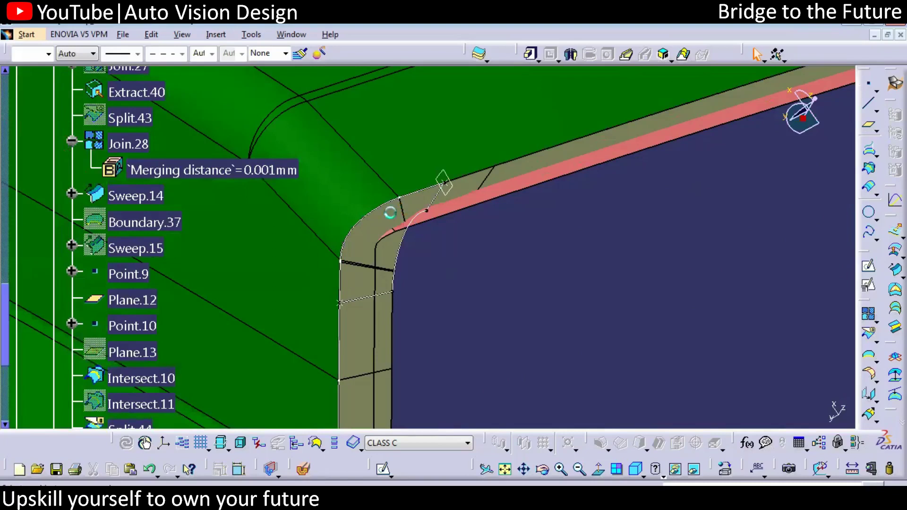
click(505, 194)
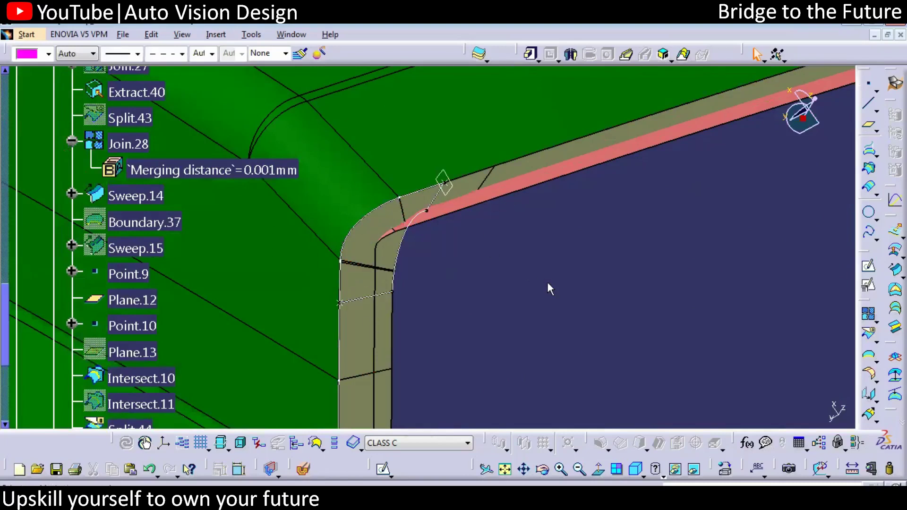
drag(535, 374, 254, 147)
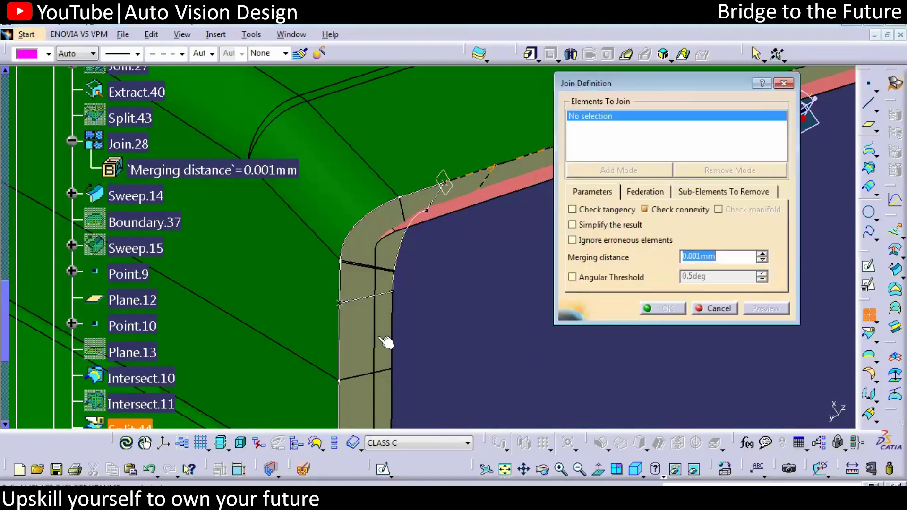
click(652, 309)
Step: Select the joined flange surface, Join.29, and open its fill colour choices
ctrl+middle_drag(462, 203, 461, 230)
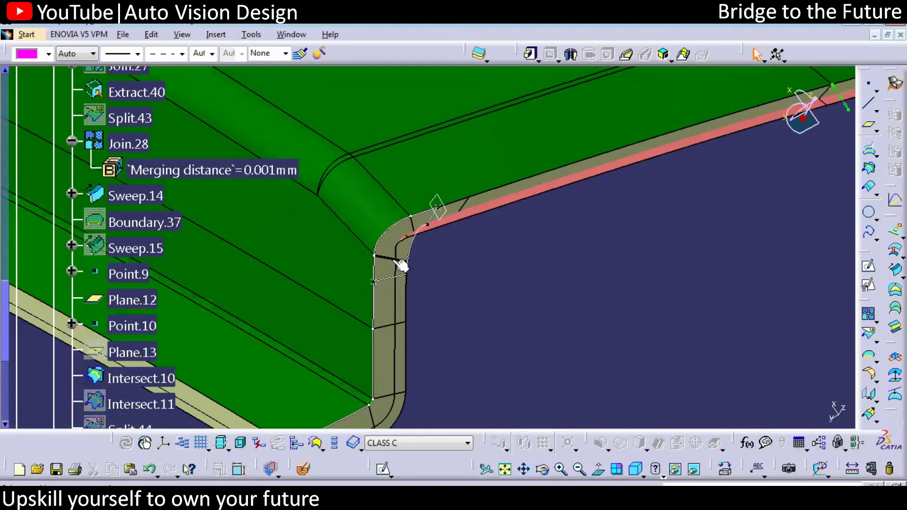
middle_drag(430, 351, 383, 342)
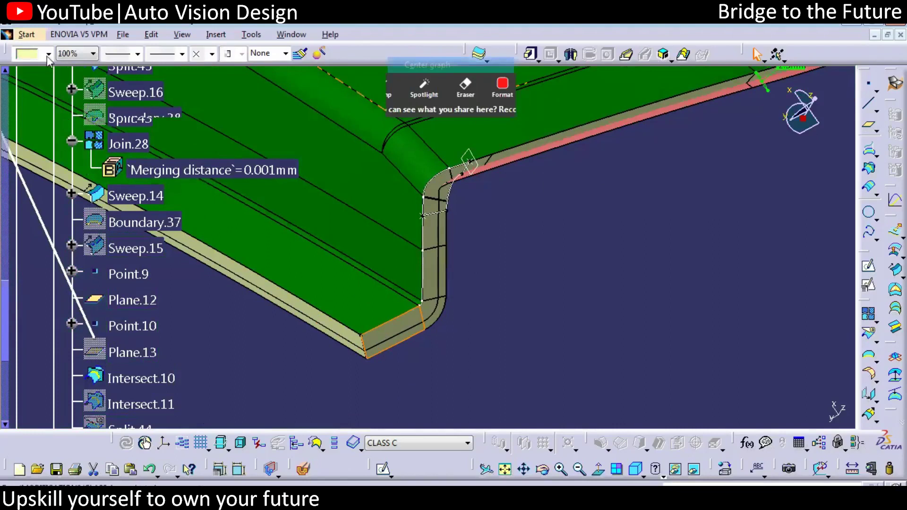
click(48, 53)
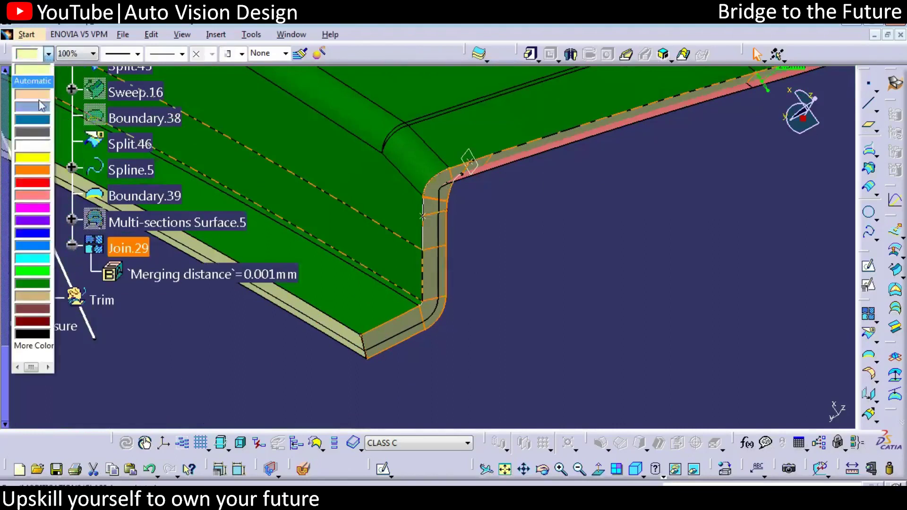